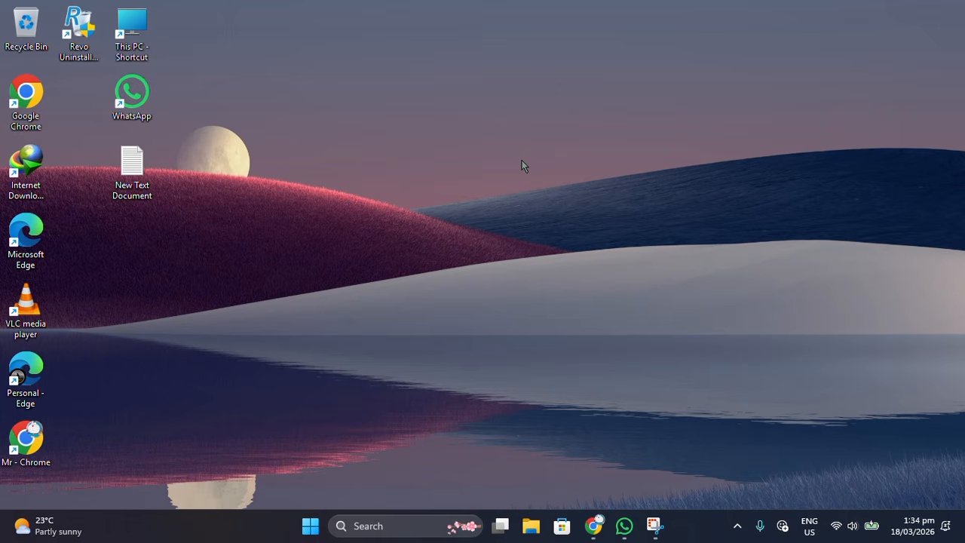
Open Task Manager on the running processes and widen its window to show the full Power usage column.
key(super)
text(task)
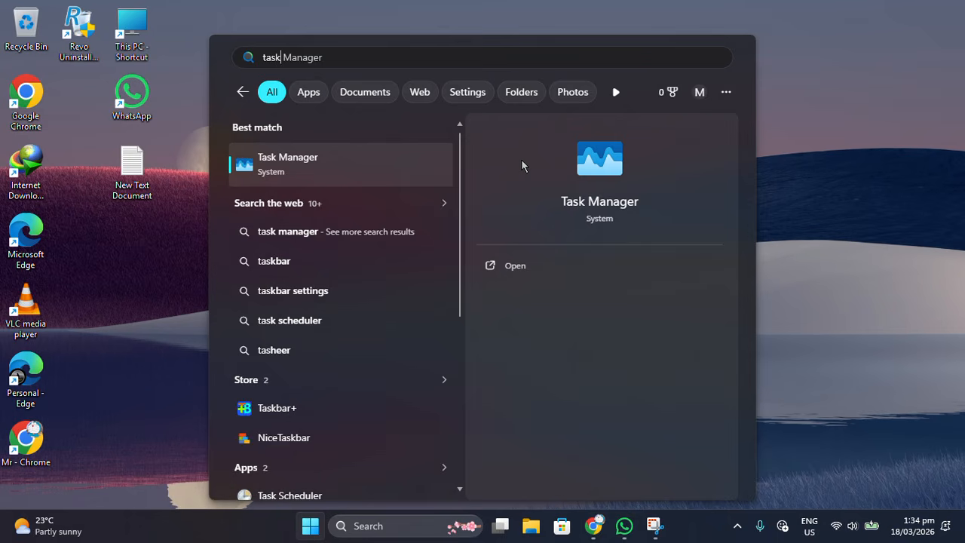
key(Escape)
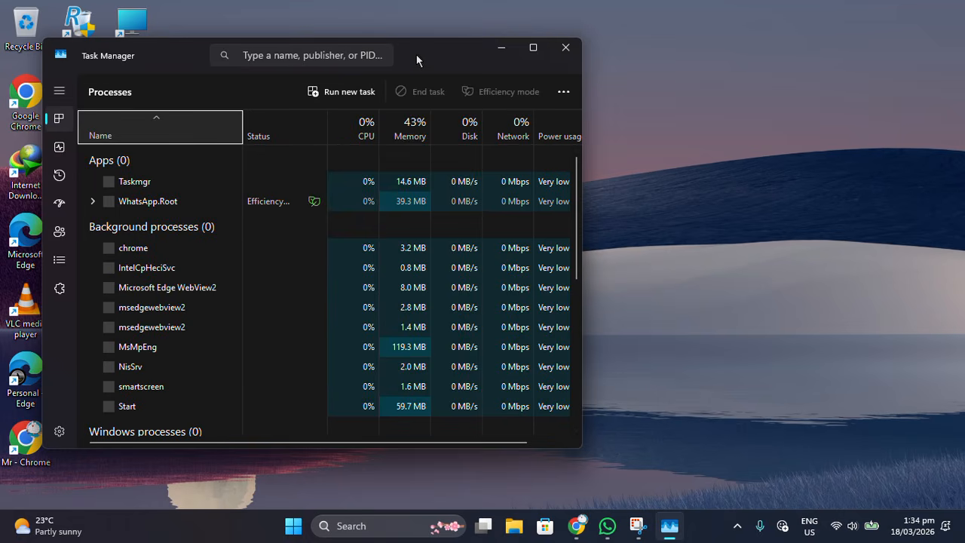
drag(416, 60, 414, 86)
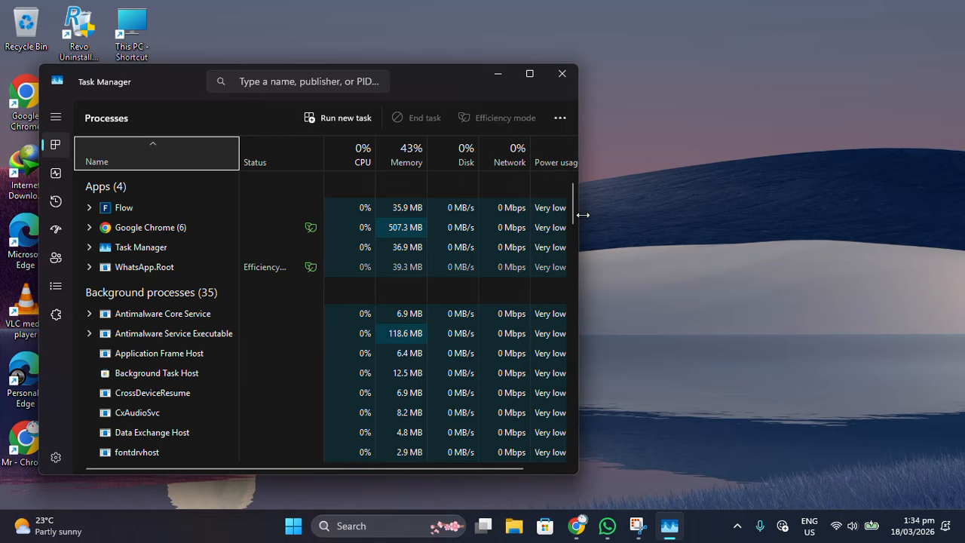
drag(583, 215, 658, 215)
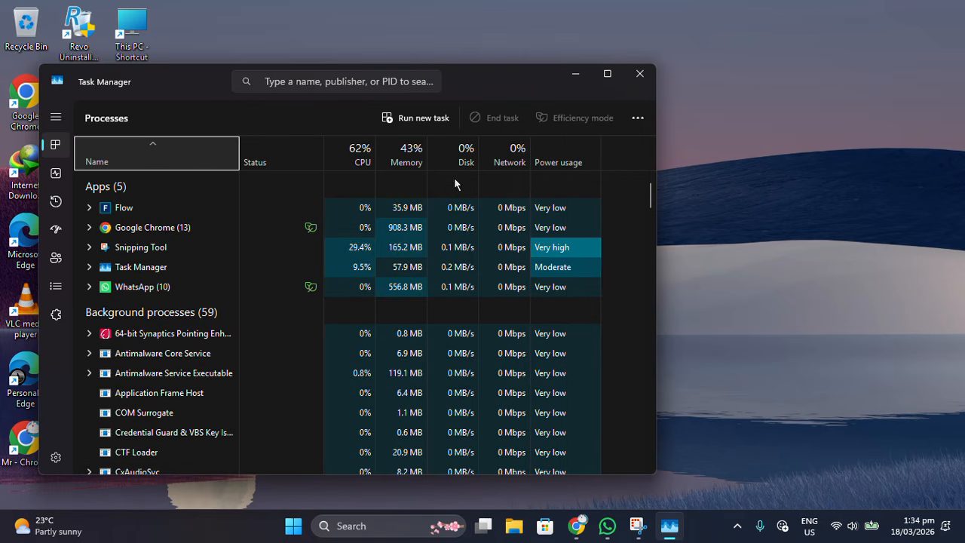
Close Task Manager and refresh the desktop.
click(637, 76)
drag(379, 108, 528, 211)
right_click(385, 165)
click(474, 222)
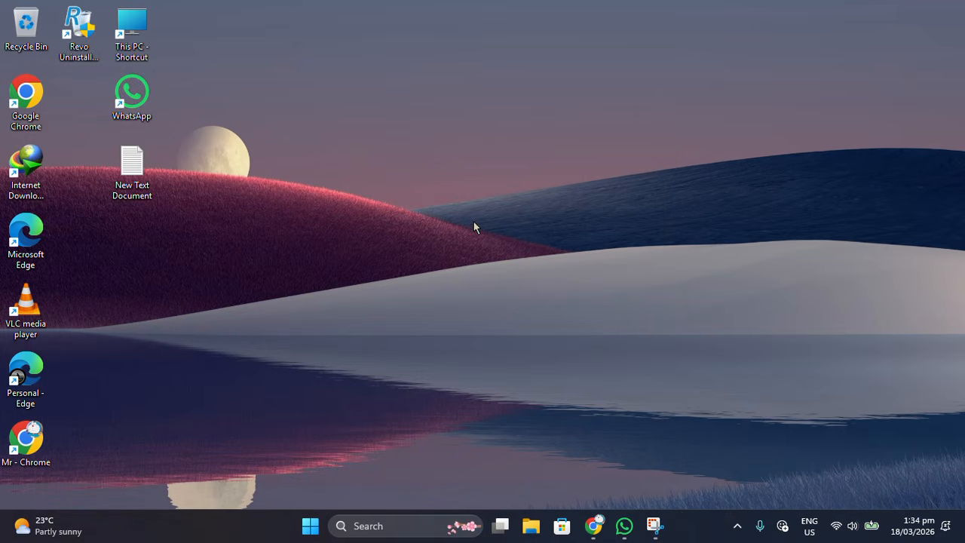
Open the Windows Services console by running services.msc.
key(super+r)
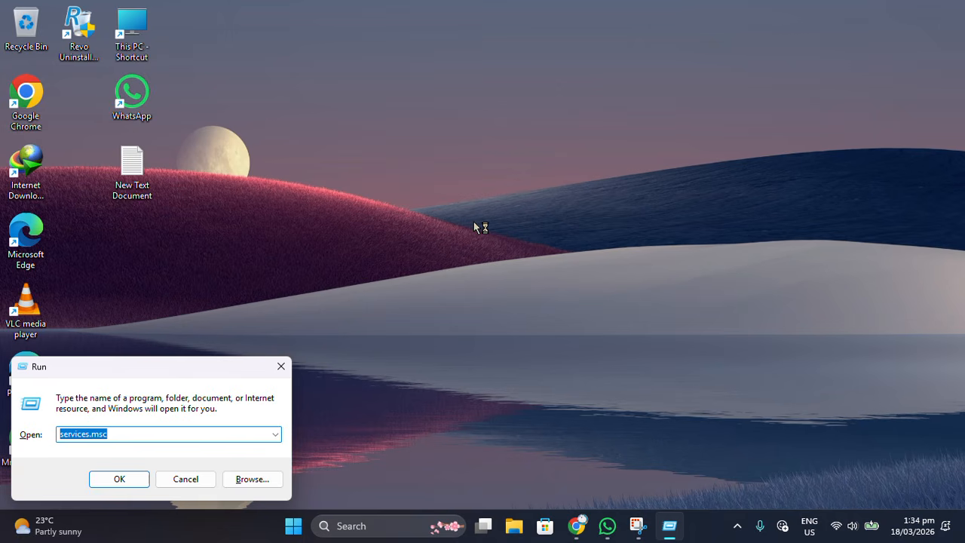
click(203, 435)
click(120, 479)
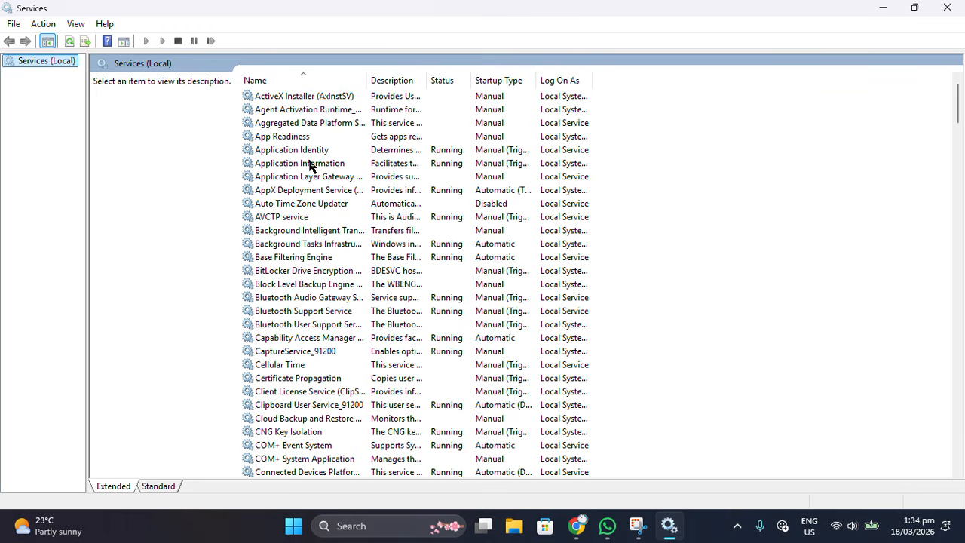
Find the SysMain service in the services list and bring up its available actions, such as Stop.
click(309, 165)
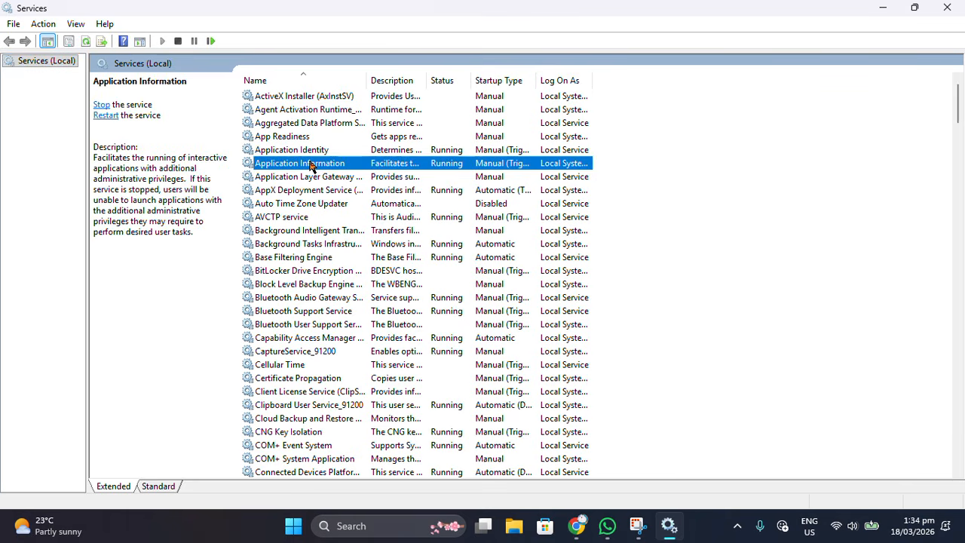
key(s)
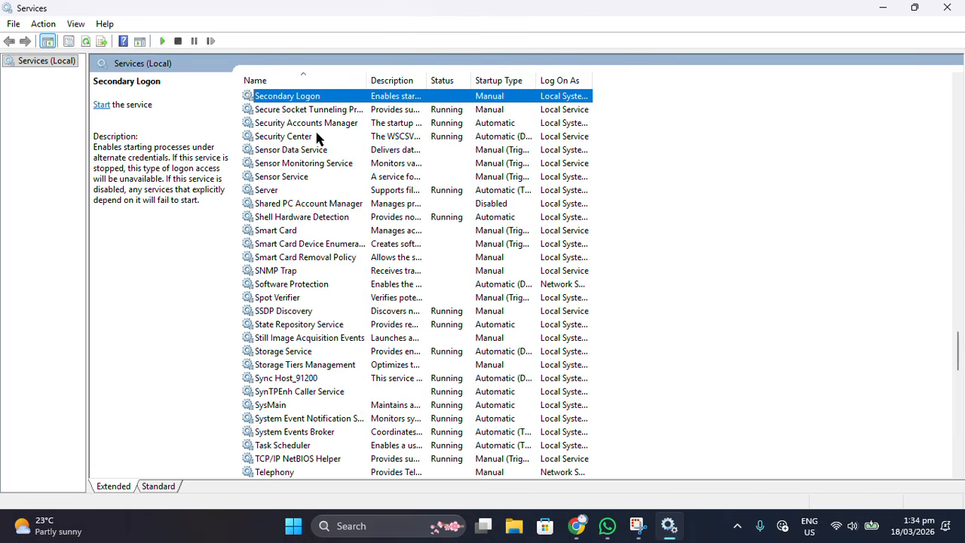
scroll(291, 245, down, 3)
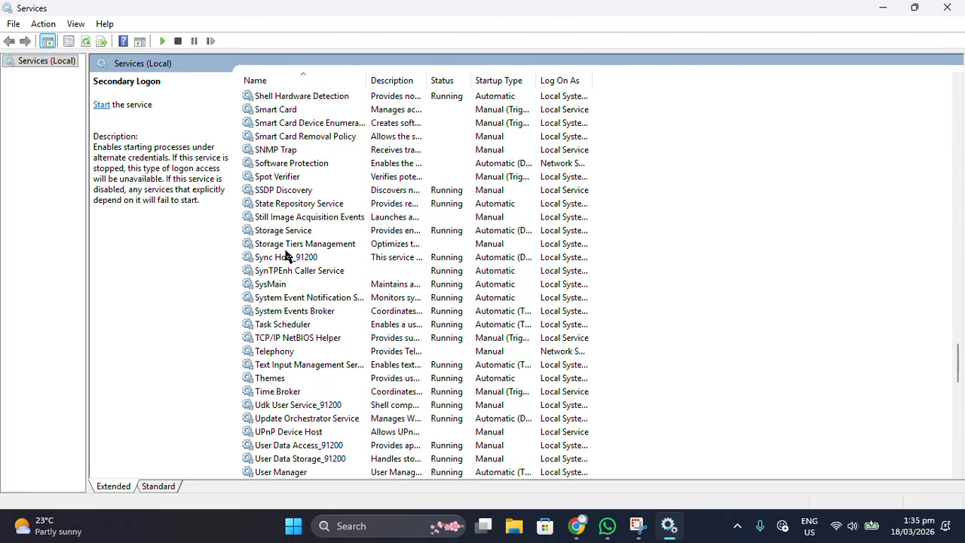
scroll(302, 241, up, 1)
scroll(300, 228, up, 2)
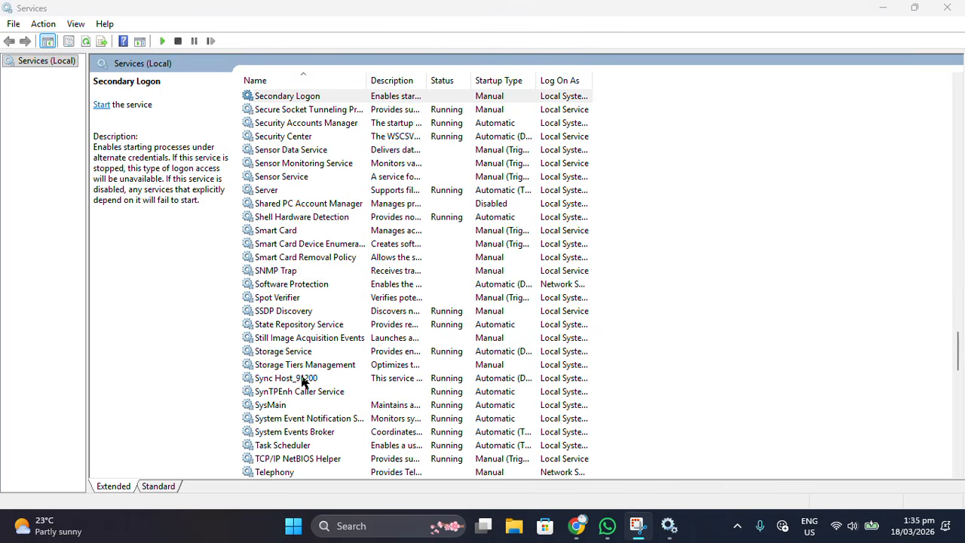
click(293, 405)
scroll(305, 347, down, 2)
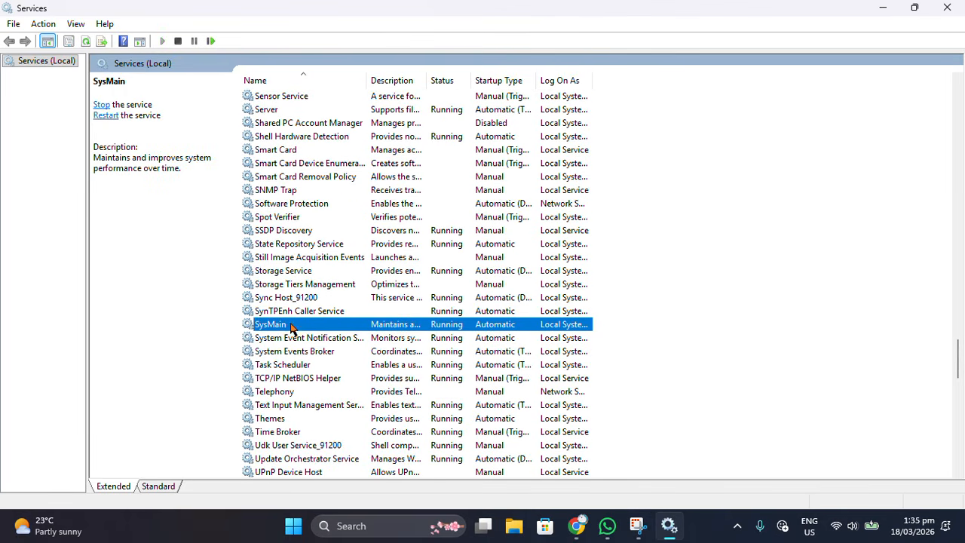
right_click(288, 331)
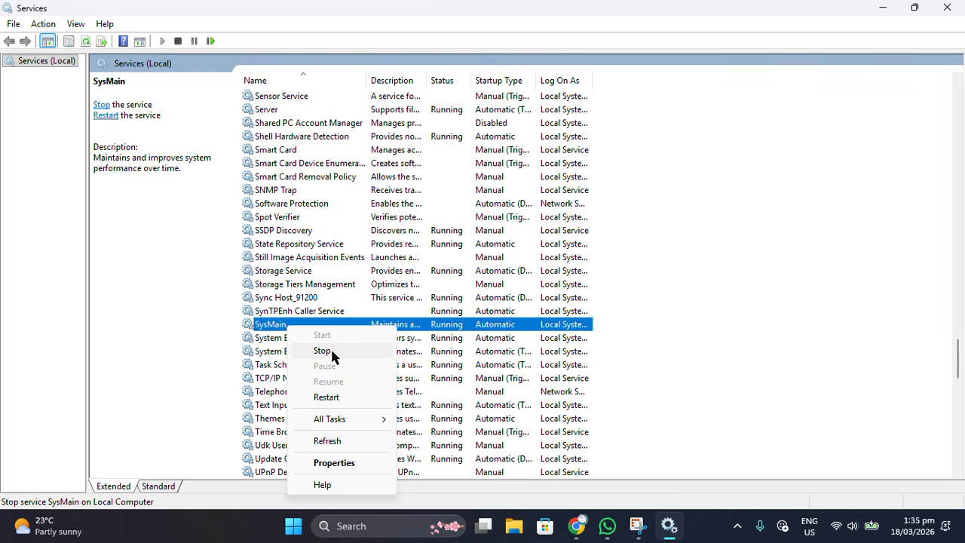
Close the Services console and refresh the desktop.
click(951, 7)
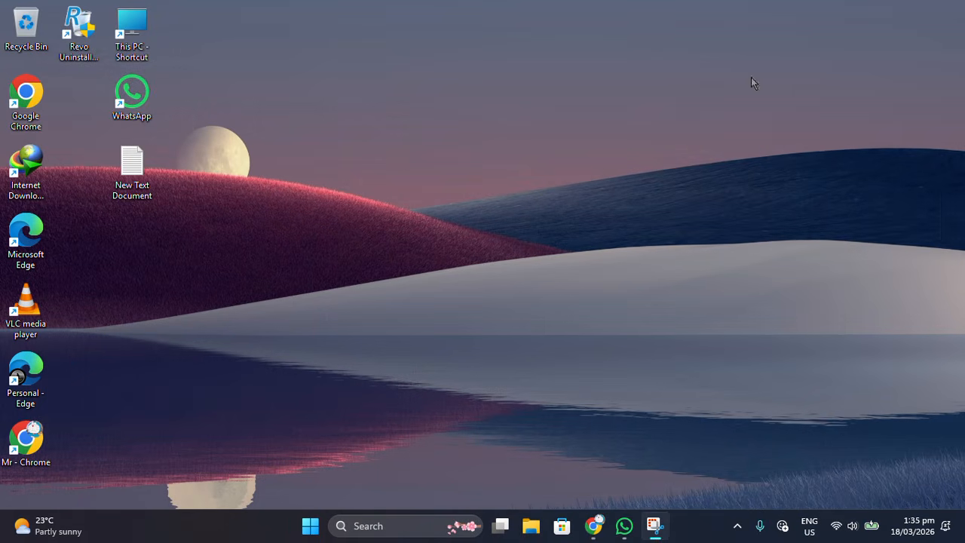
right_click(381, 141)
click(421, 204)
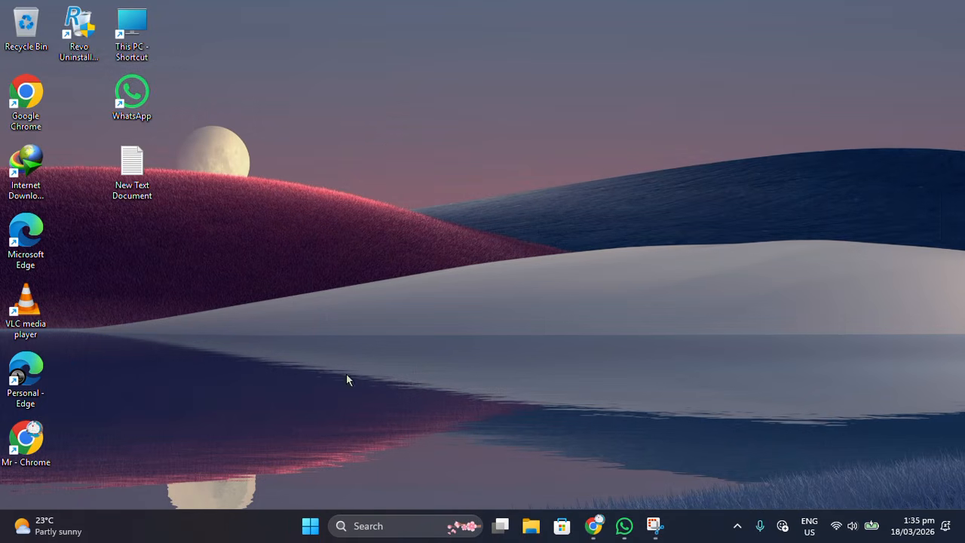
Open the Startup apps page in Windows Settings.
click(310, 526)
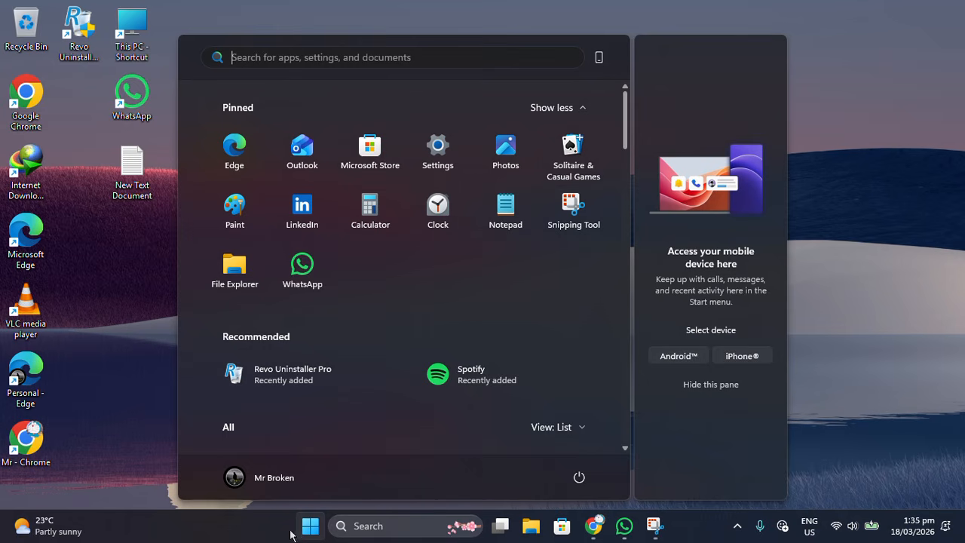
click(449, 154)
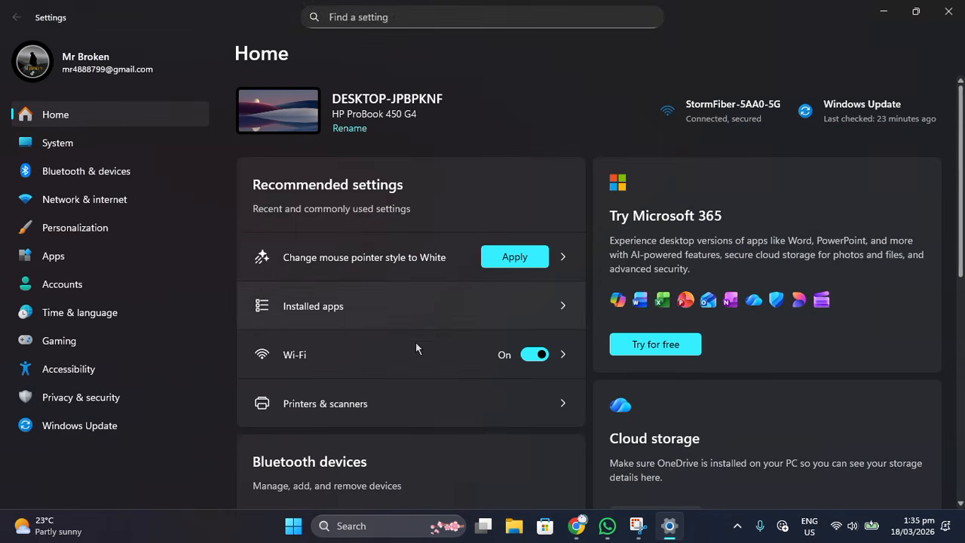
click(56, 257)
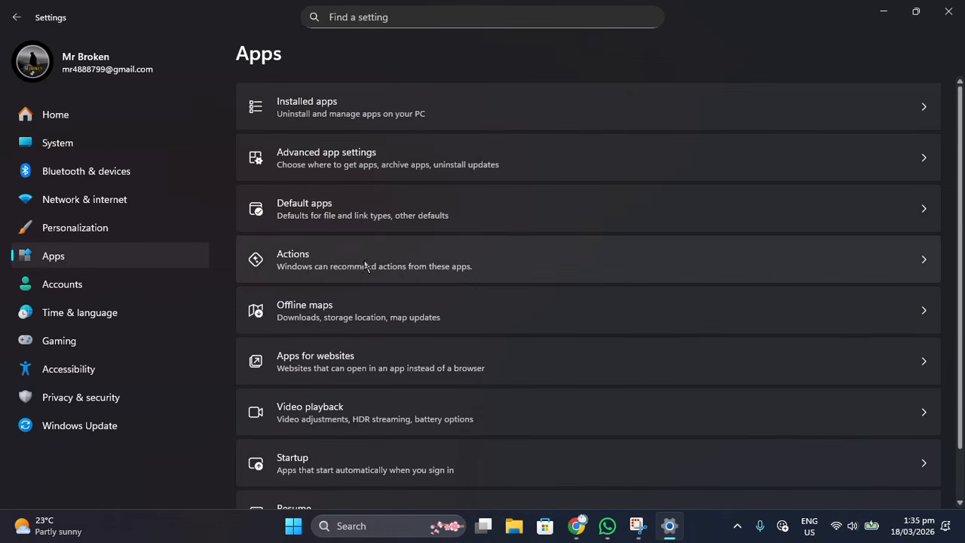
scroll(355, 317, down, 2)
click(325, 411)
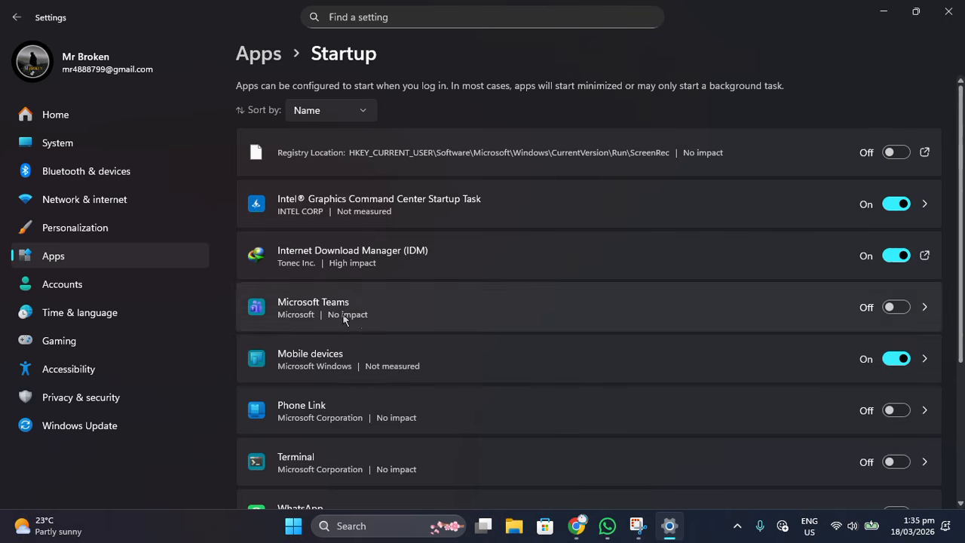
Turn off automatic startup for Mobile devices and review the other apps in the startup list.
scroll(587, 324, down, 1)
scroll(589, 320, down, 2)
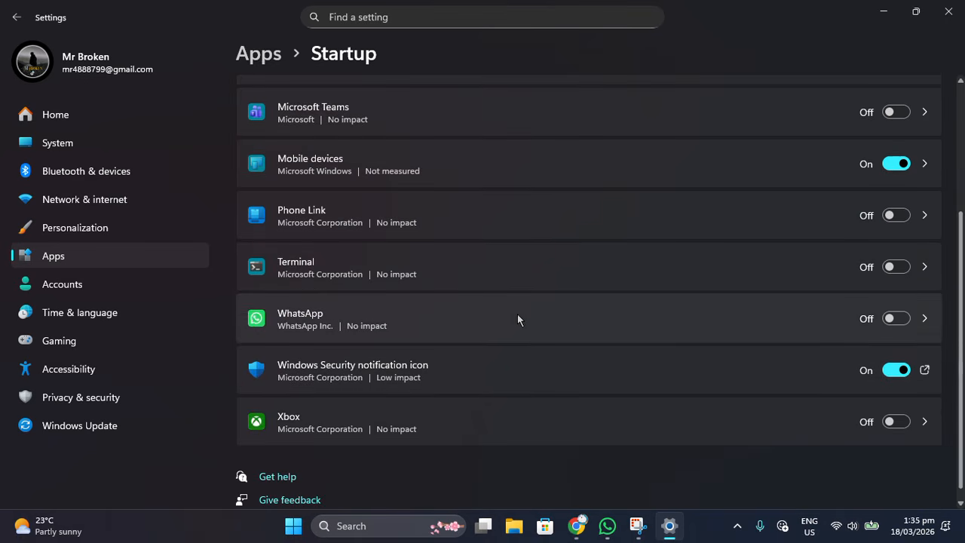
scroll(516, 319, up, 1)
click(891, 230)
scroll(607, 242, up, 3)
scroll(679, 208, down, 3)
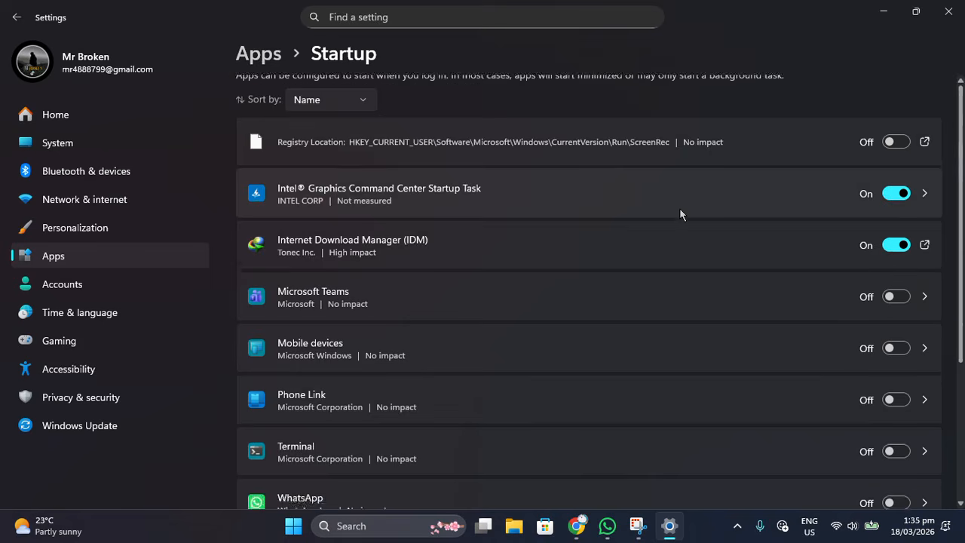
scroll(607, 302, up, 2)
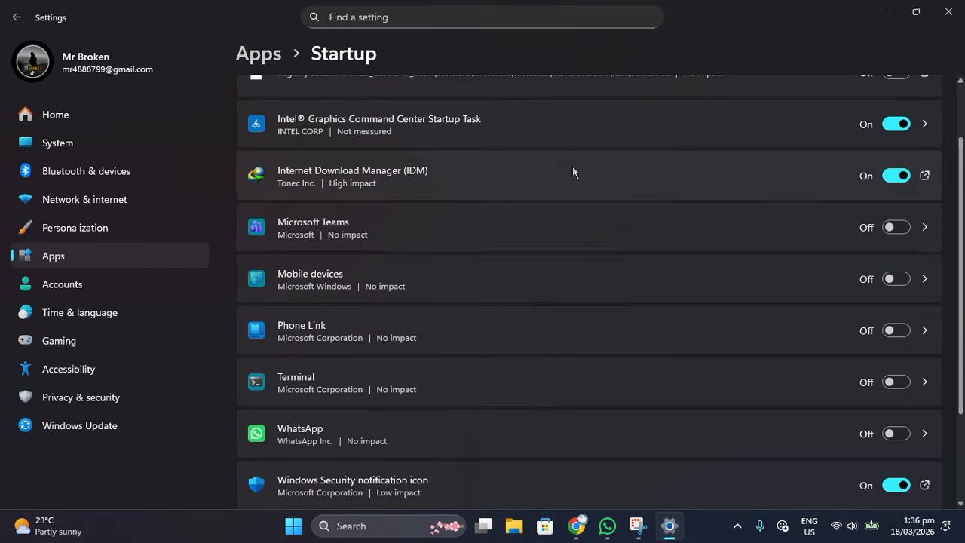
scroll(716, 143, up, 1)
scroll(700, 254, down, 3)
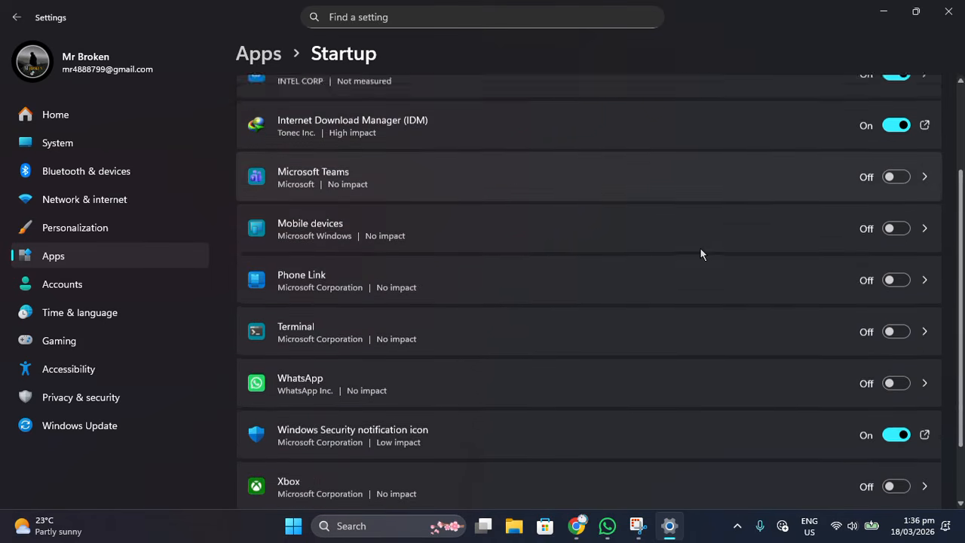
scroll(700, 254, up, 2)
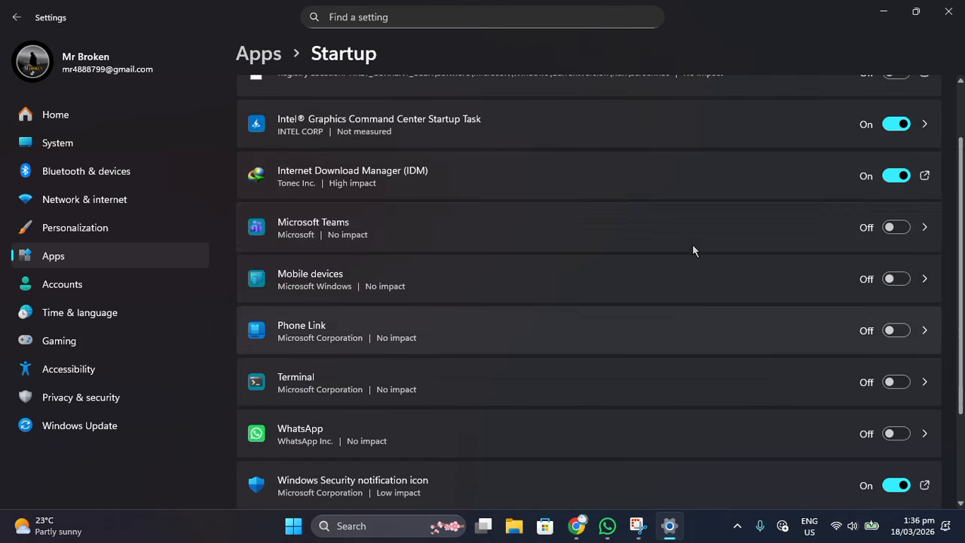
Start a check for Windows updates and close Settings.
click(98, 432)
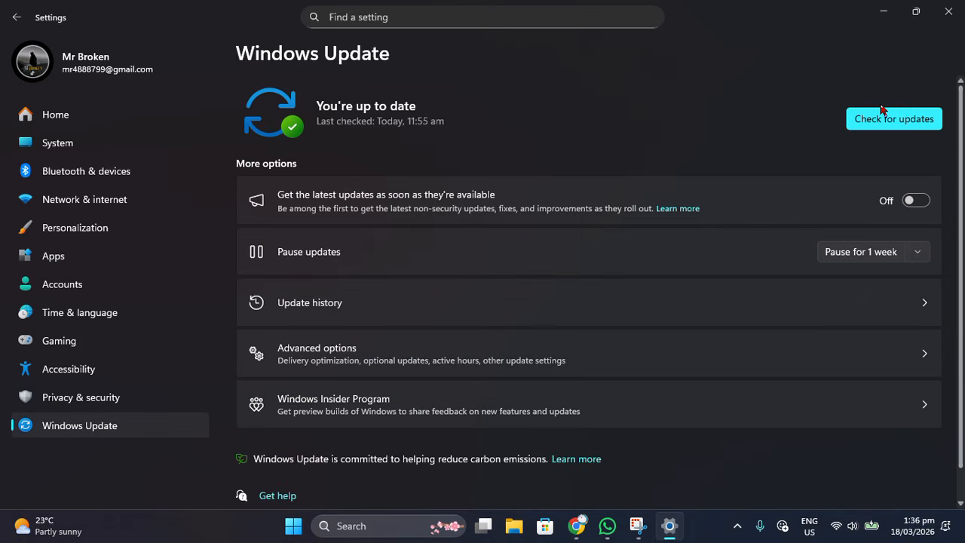
click(901, 126)
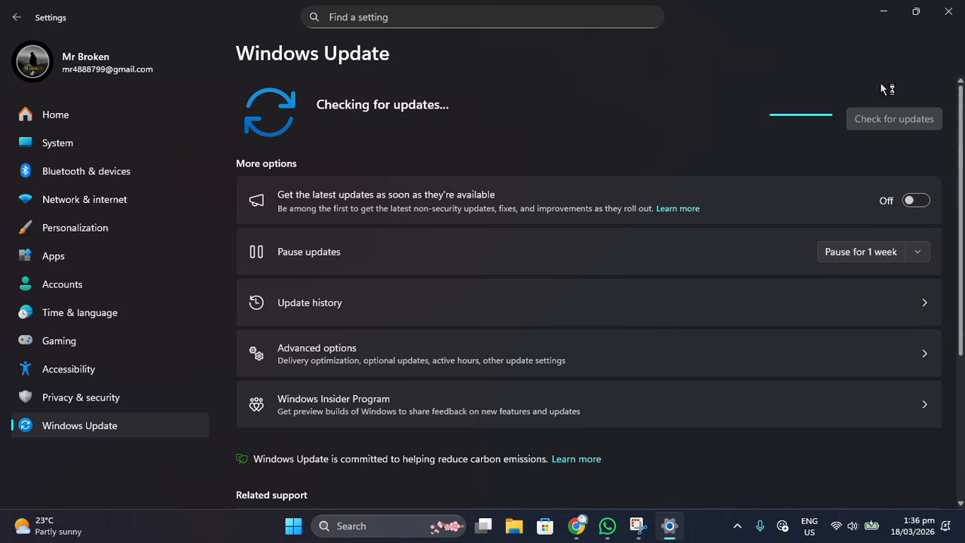
click(952, 23)
Refresh the empty desktop.
drag(954, 25, 543, 260)
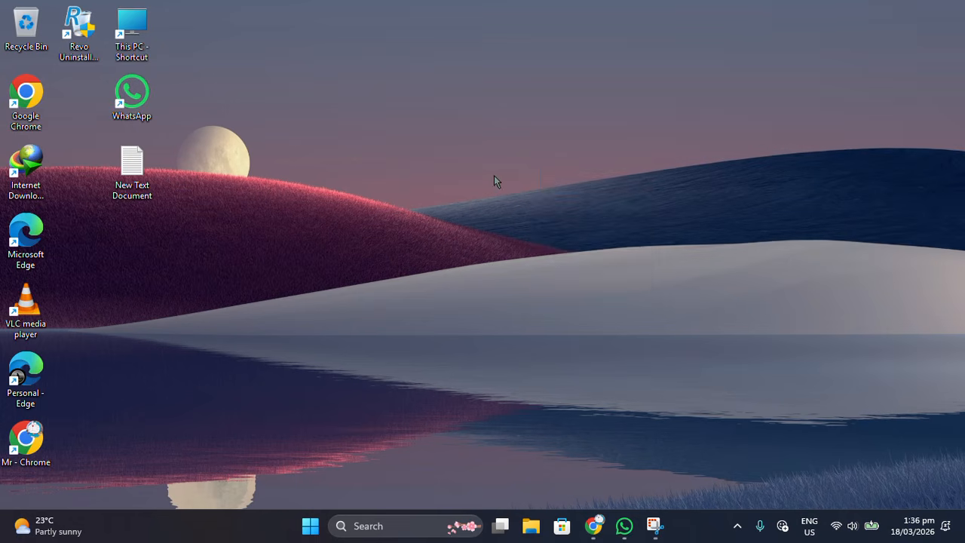
right_click(494, 176)
click(550, 237)
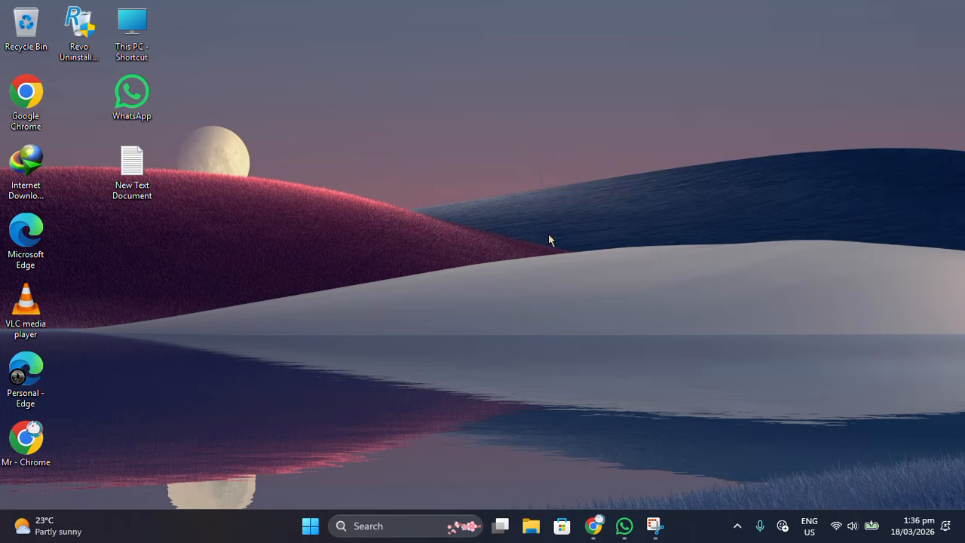
Reopen Task Manager, look over the running processes, and end the Task Manager task itself.
key(super)
text(task)
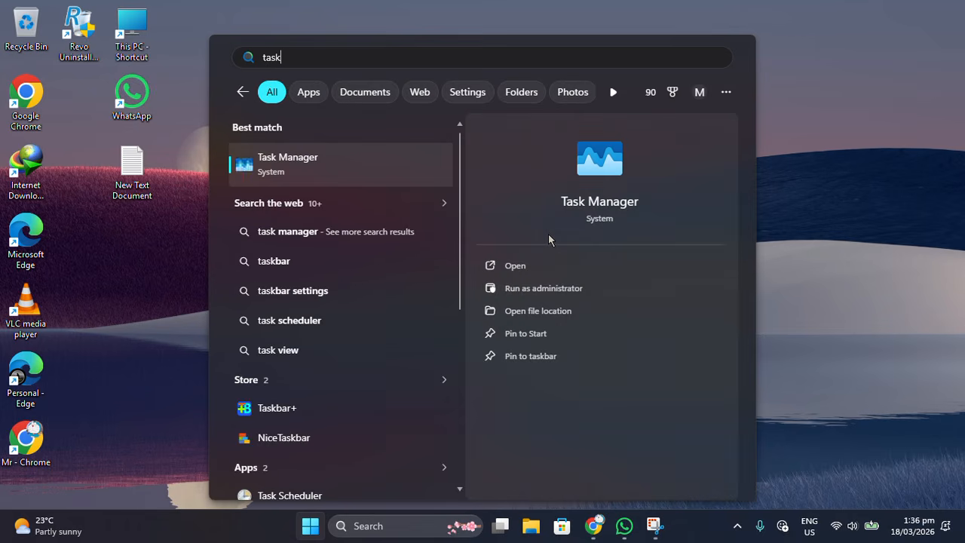
key(Return)
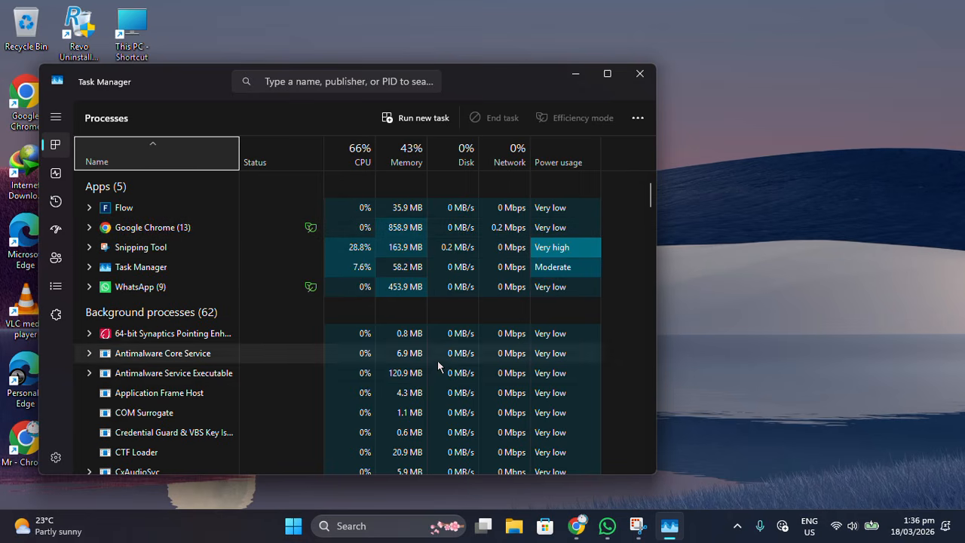
scroll(445, 373, down, 1)
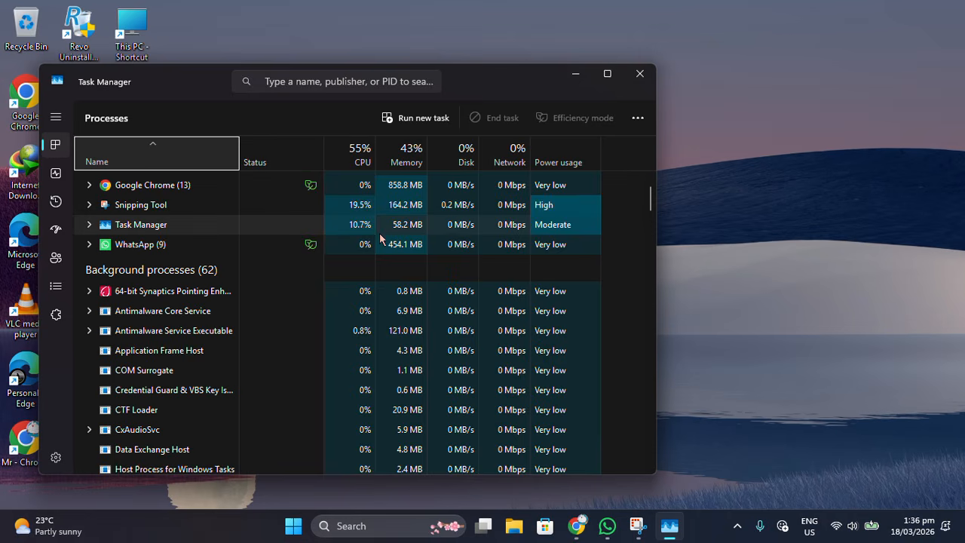
right_click(455, 224)
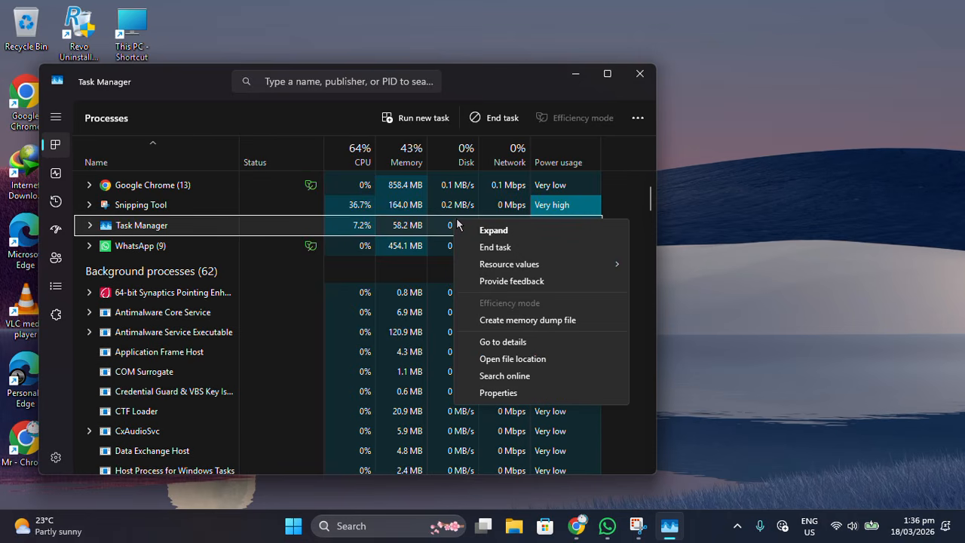
click(506, 250)
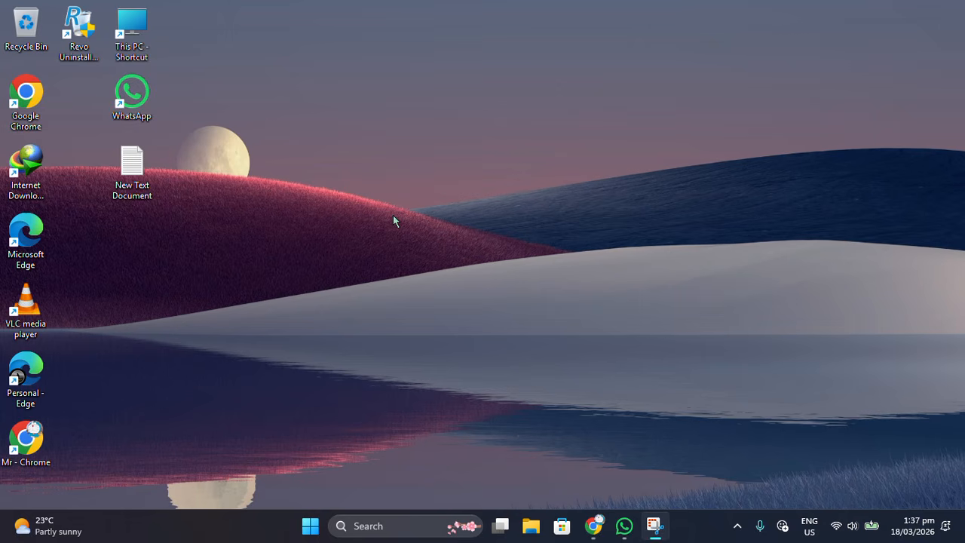
Open Device Manager through a Windows search.
key(super)
text(devi)
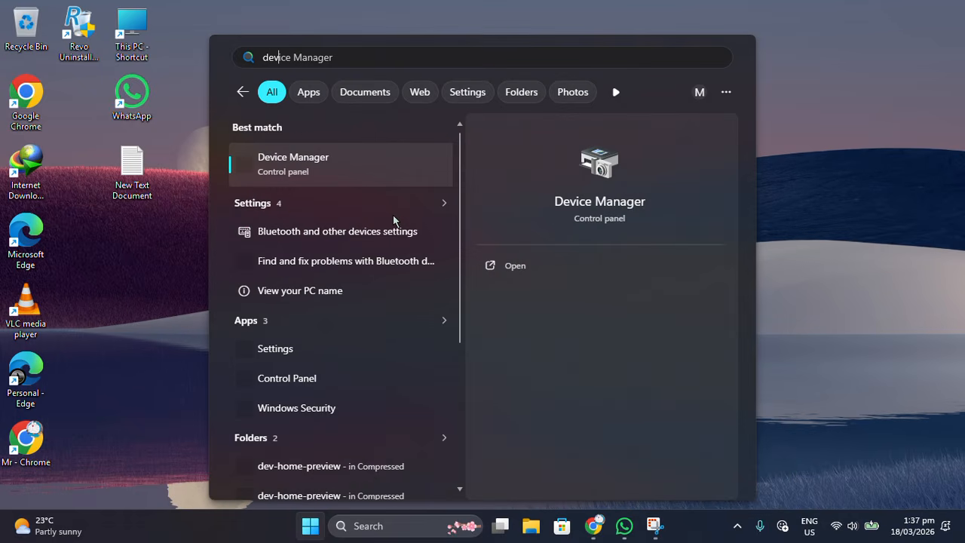
key(Return)
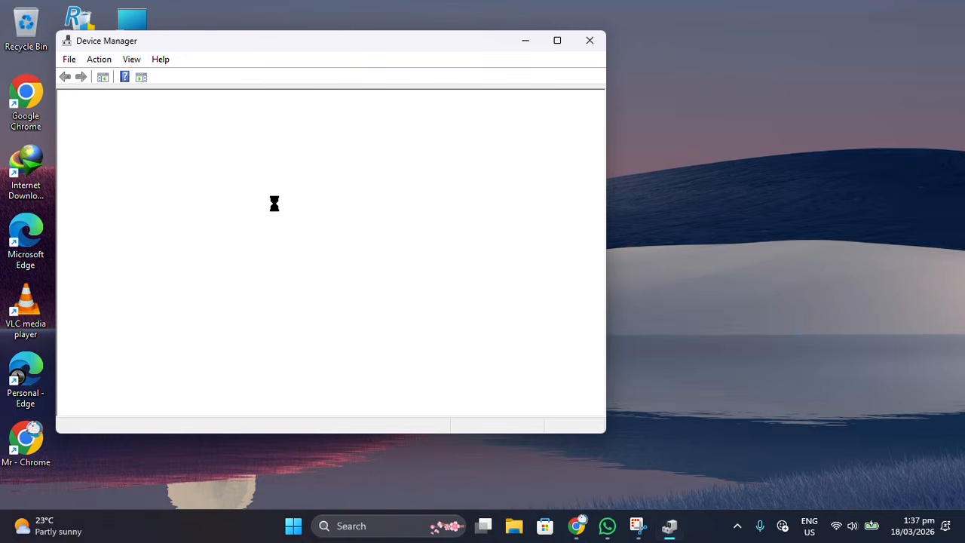
Expand the disk drives and run an automatic driver update search for the Hitachi HTS727550A9E364 drive, closing the update wizard when done.
drag(246, 33, 286, 75)
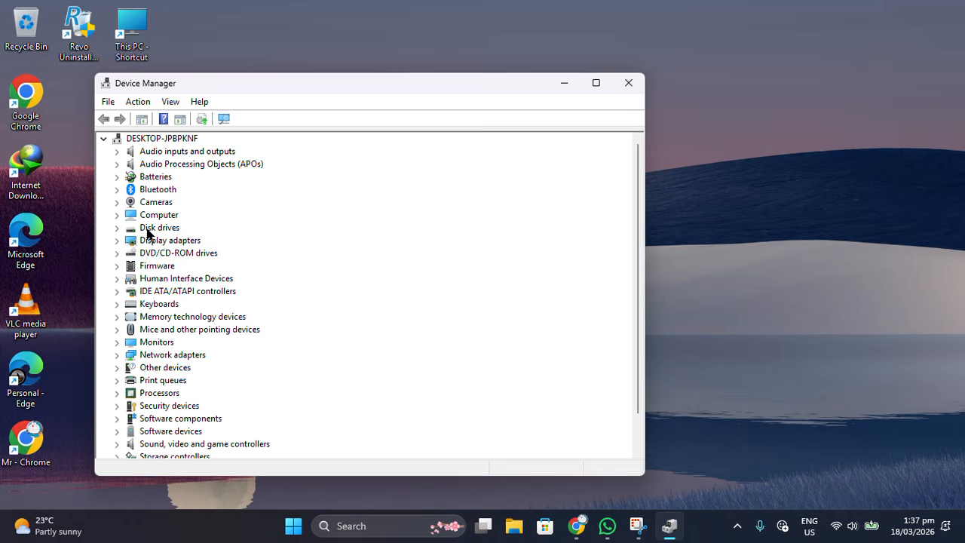
click(117, 228)
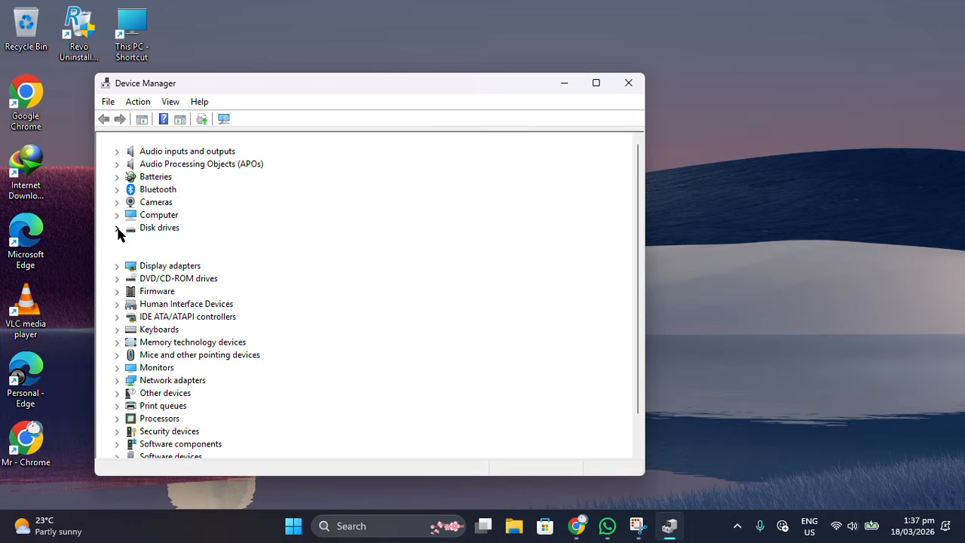
right_click(181, 240)
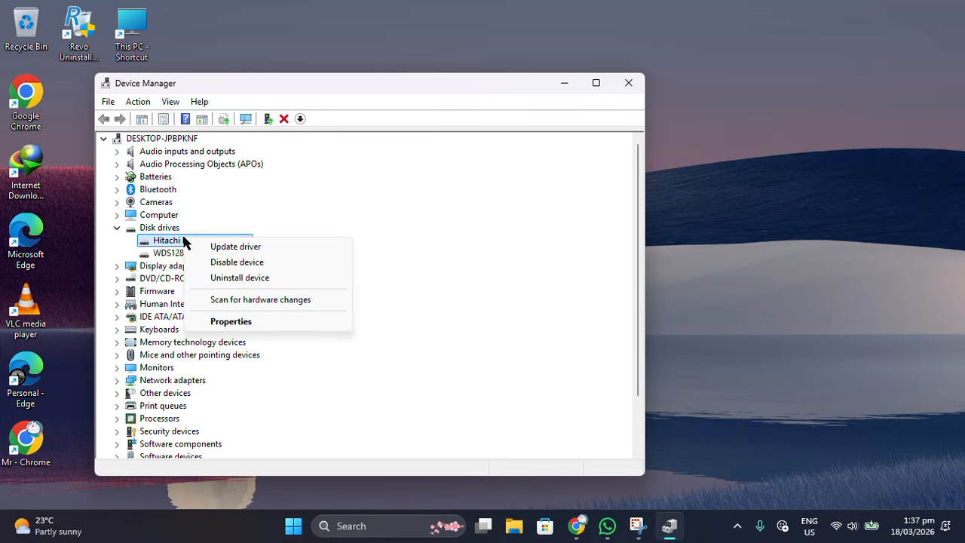
click(240, 246)
click(298, 258)
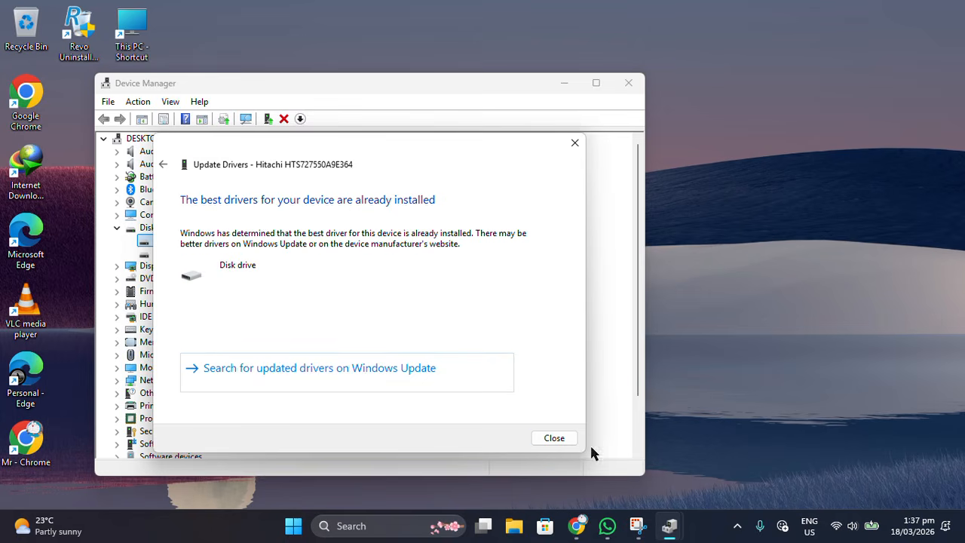
click(555, 439)
Run an automatic driver update search for the WDS128G2G0B-00EPWP drive, and close the update wizard and Device Manager.
click(214, 257)
right_click(214, 257)
click(264, 262)
click(266, 263)
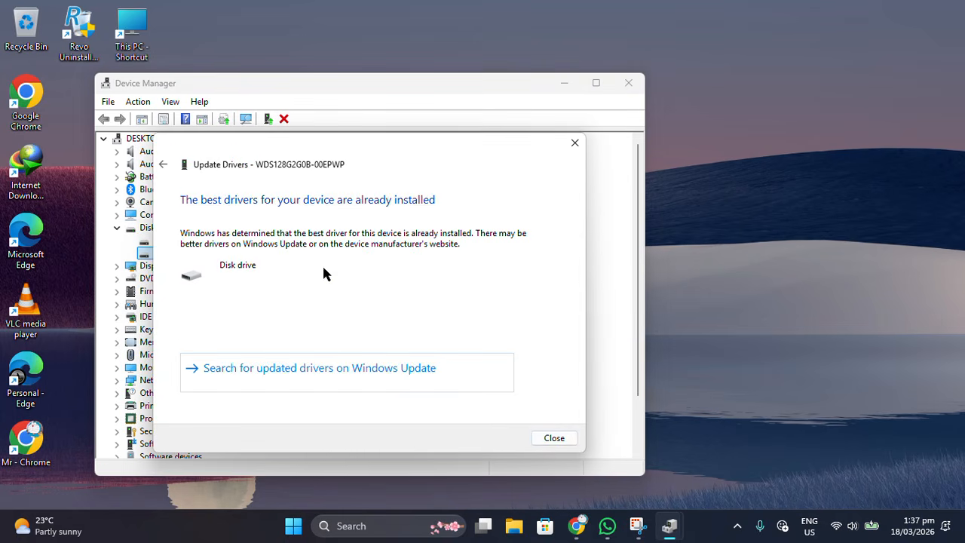
click(554, 439)
click(628, 83)
Refresh the desktop after closing Device Manager.
drag(706, 54, 452, 226)
right_click(434, 193)
click(473, 252)
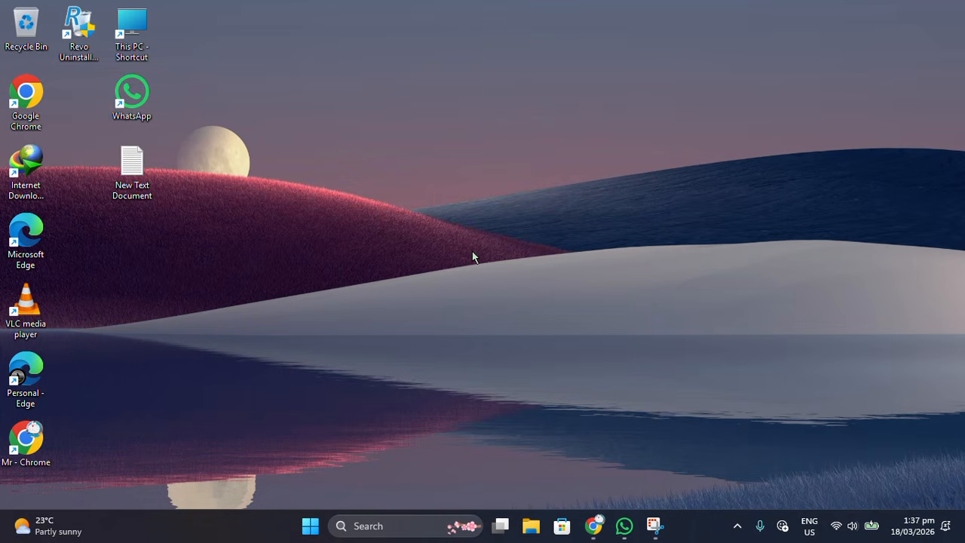
Find Command Prompt by searching Windows for cmd and run it as administrator.
key(super)
text(cmd)
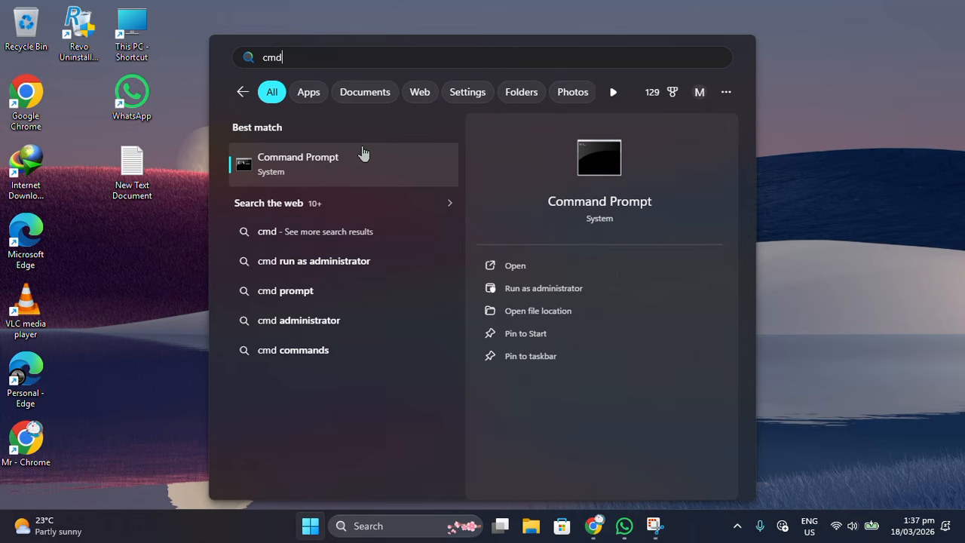
right_click(369, 180)
click(403, 191)
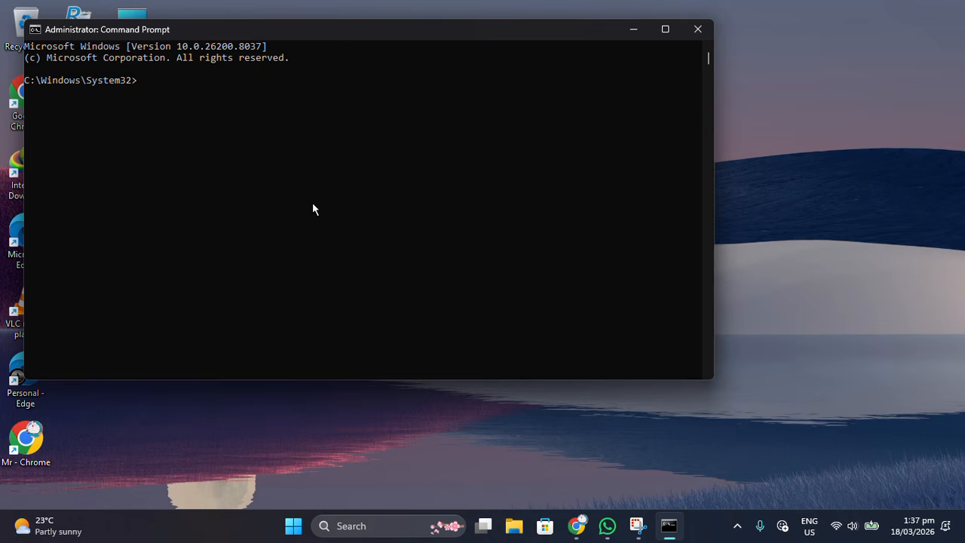
Run chkdsk.exe /f /r, answer y to schedule the volume check for the next restart, and close Command Prompt.
text(chkdsk.exe /f /r)
key(Return)
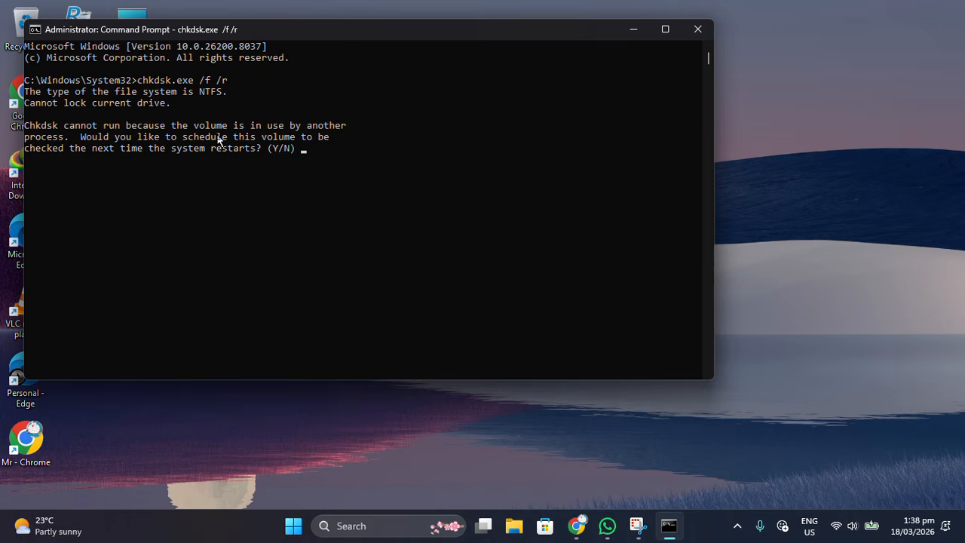
text(y)
click(699, 31)
drag(736, 22, 356, 201)
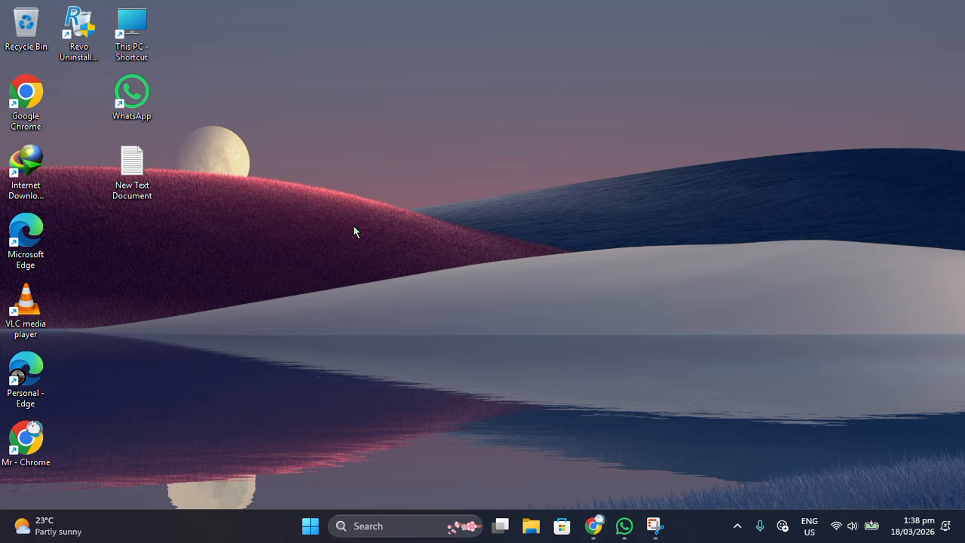